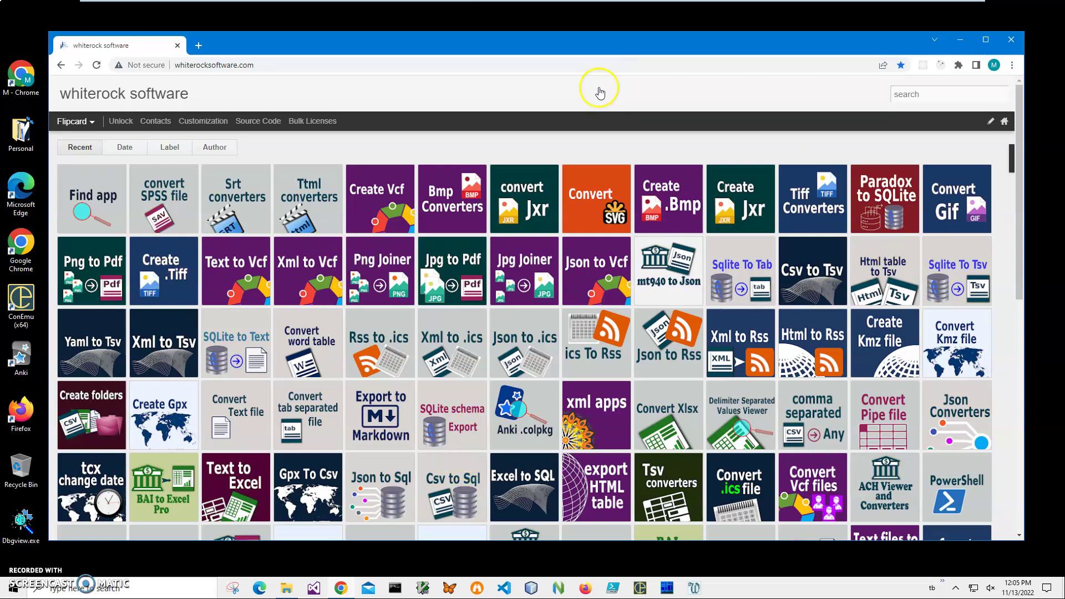
- Nudge the Chrome window right and search the Whiterock site's apps for 'spss'
drag(644, 45, 655, 45)
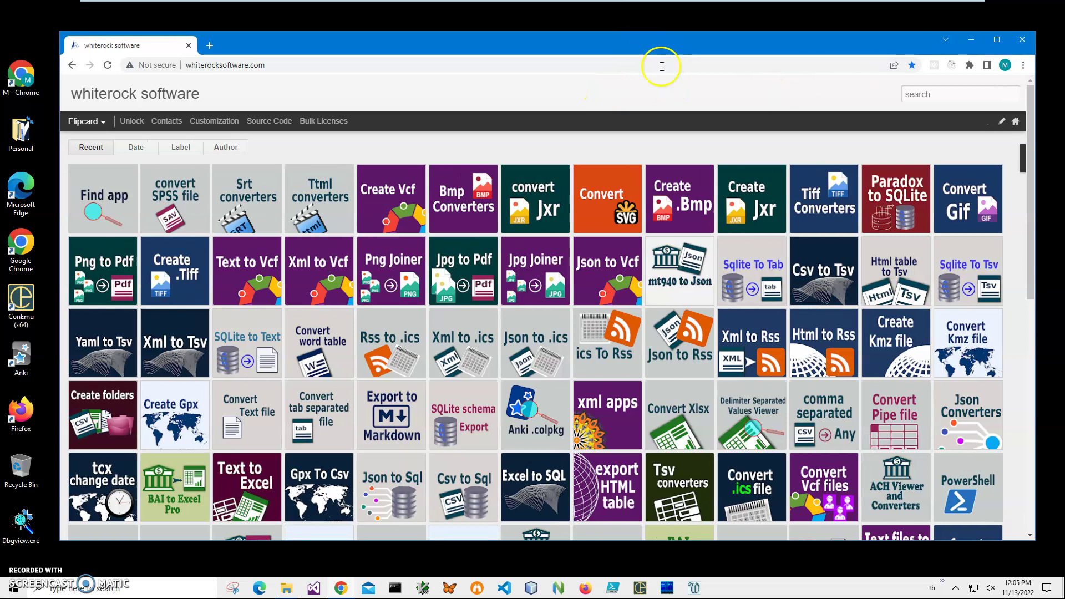
click(927, 96)
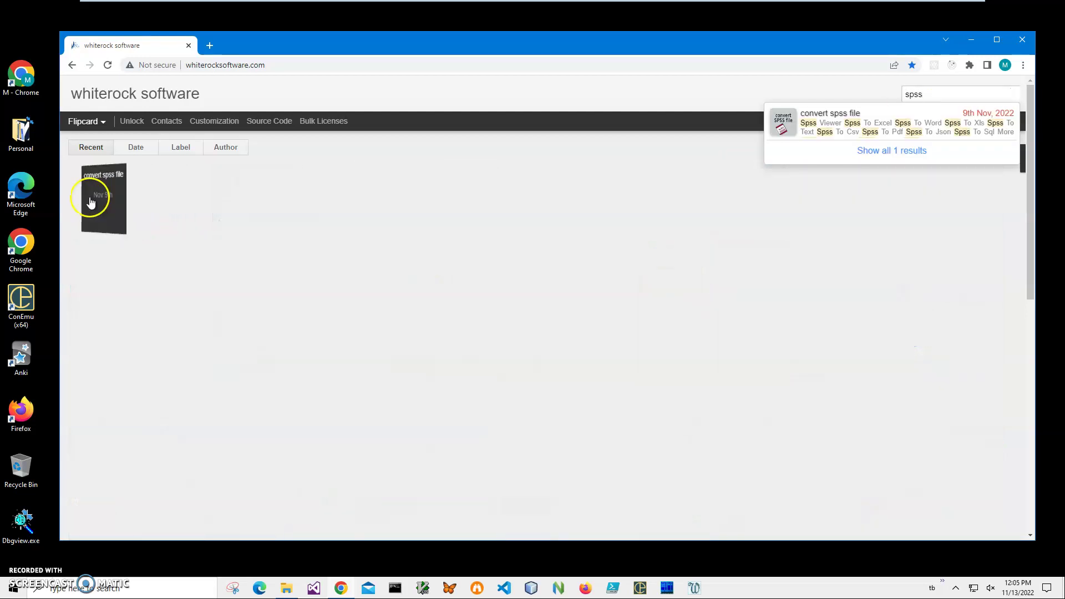
- Open the 'convert SPSS file' app page and download the Spss Viewer setup zip
click(120, 201)
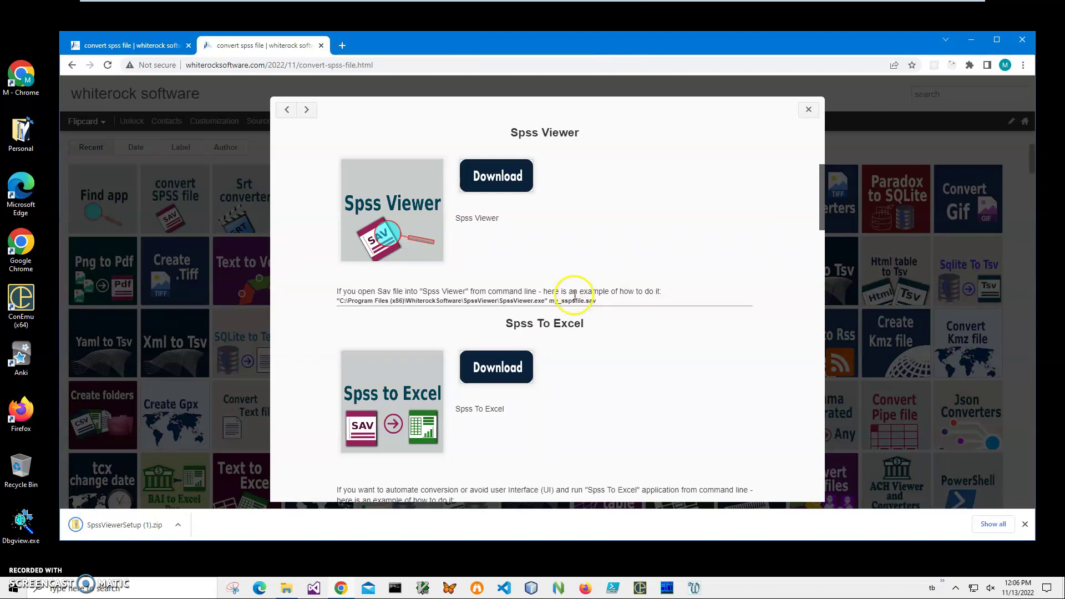
- Run SpssViewerSetup.msi from the downloaded zip, allow it despite the warning, and complete the wizard
click(126, 526)
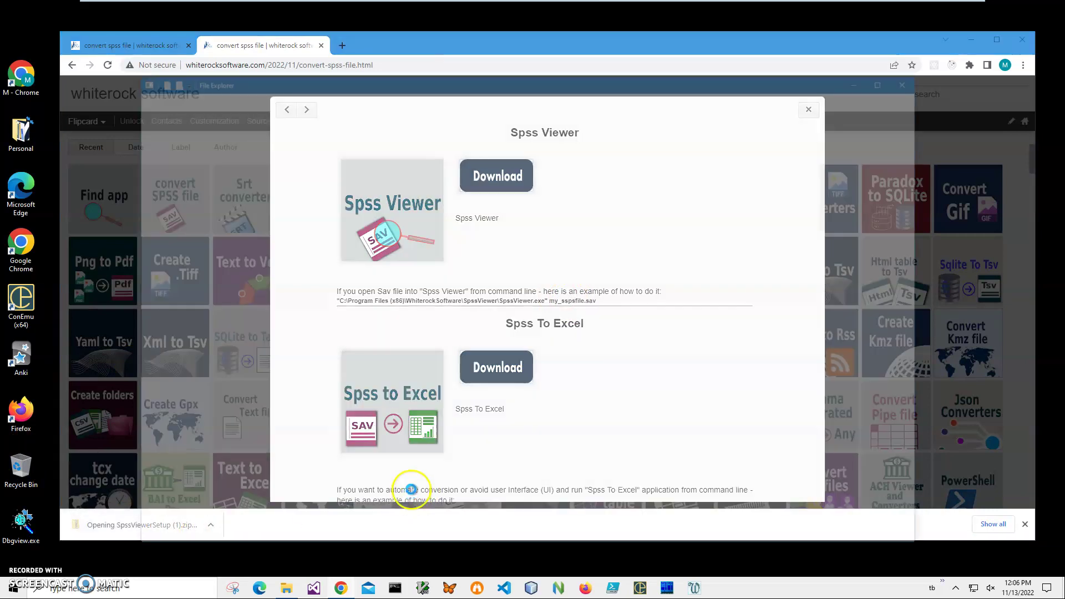
double_click(345, 200)
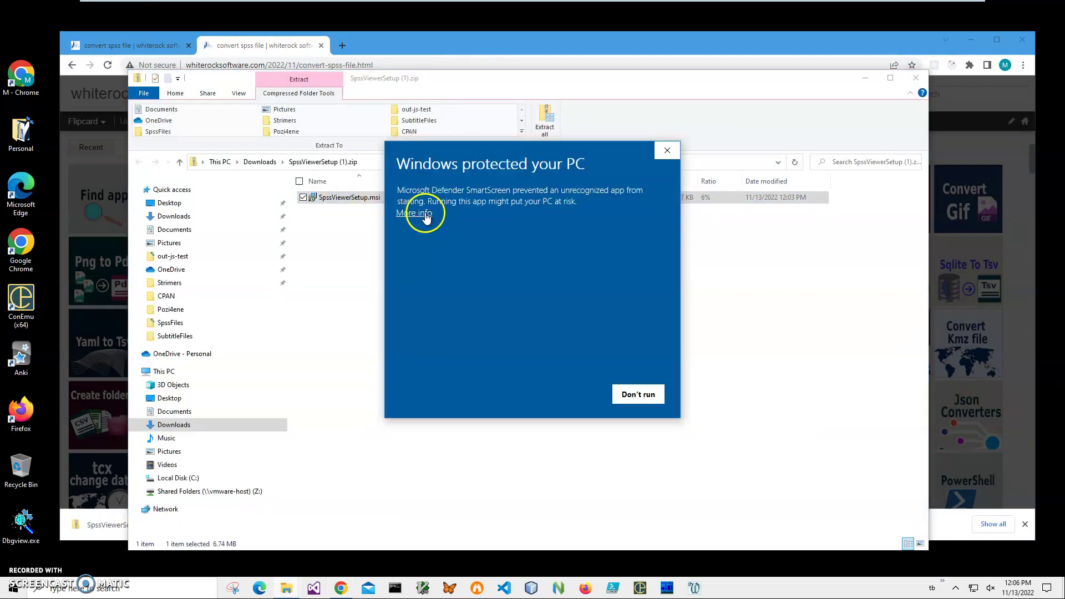
click(425, 218)
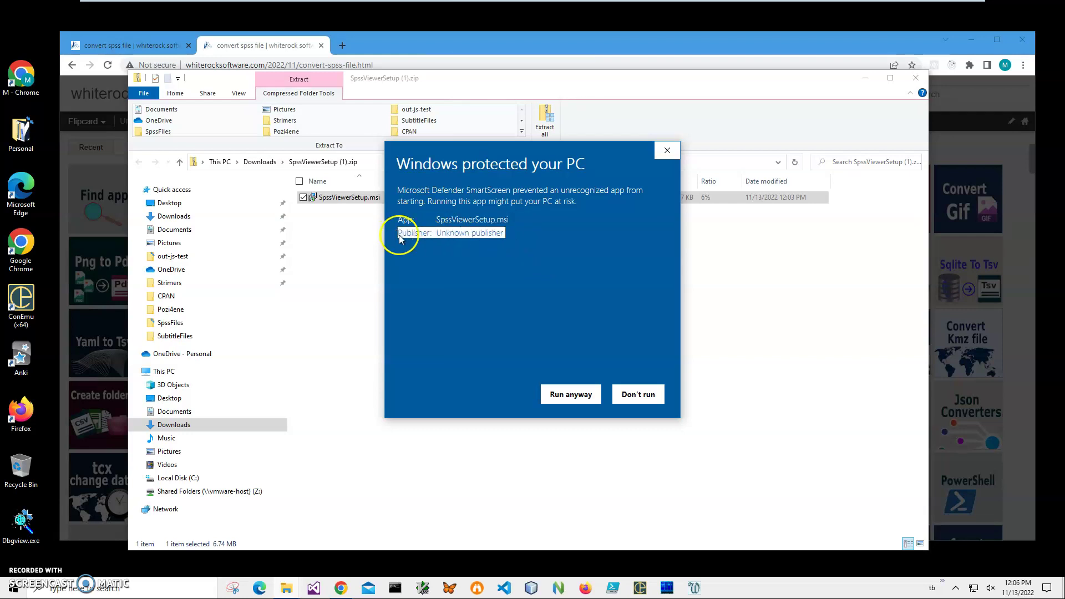
click(571, 395)
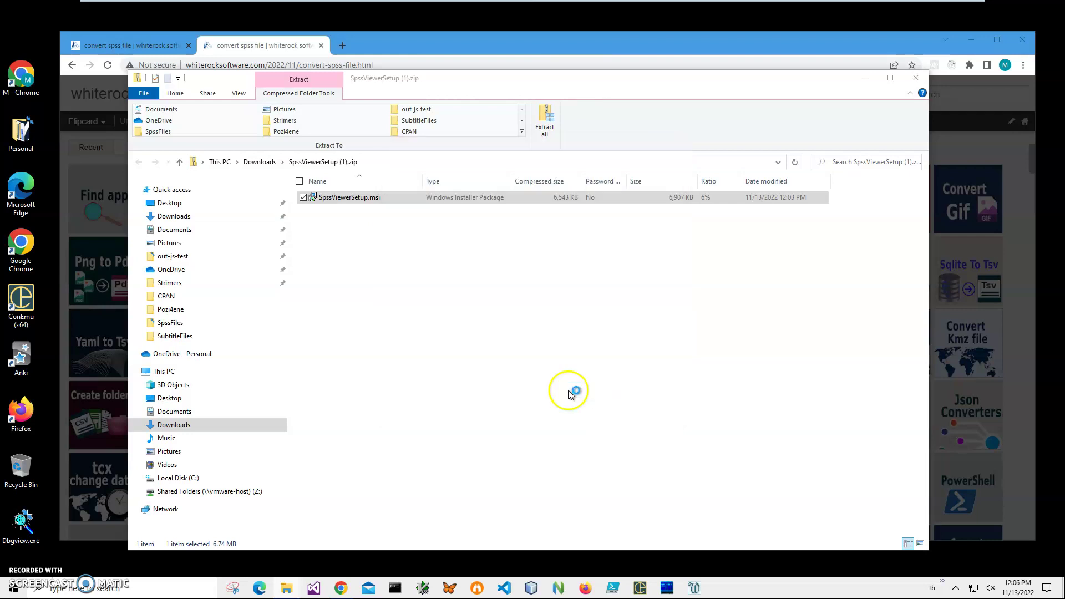
click(586, 381)
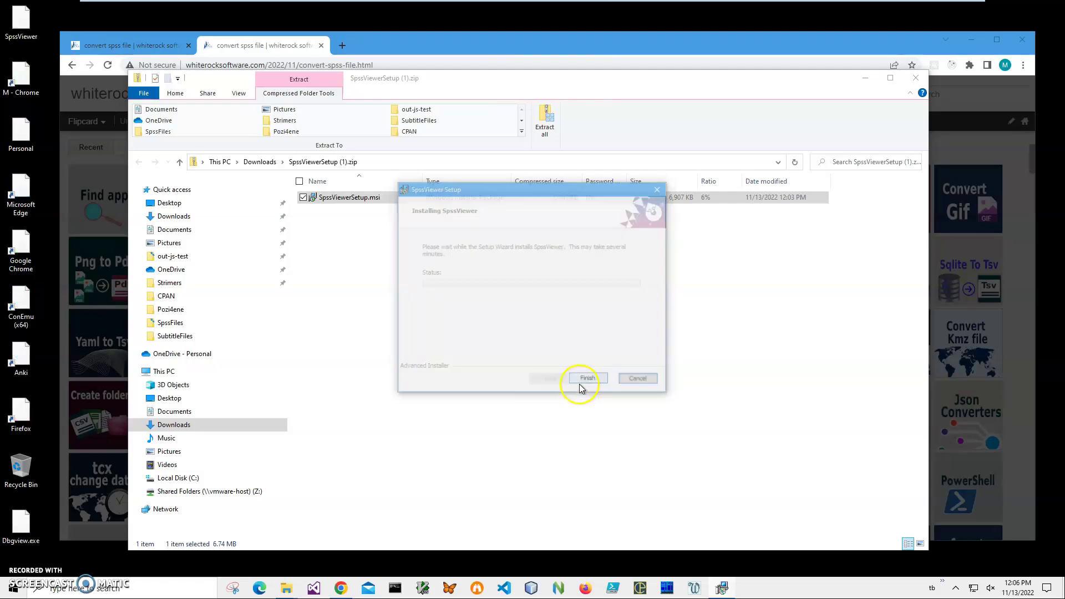
click(590, 382)
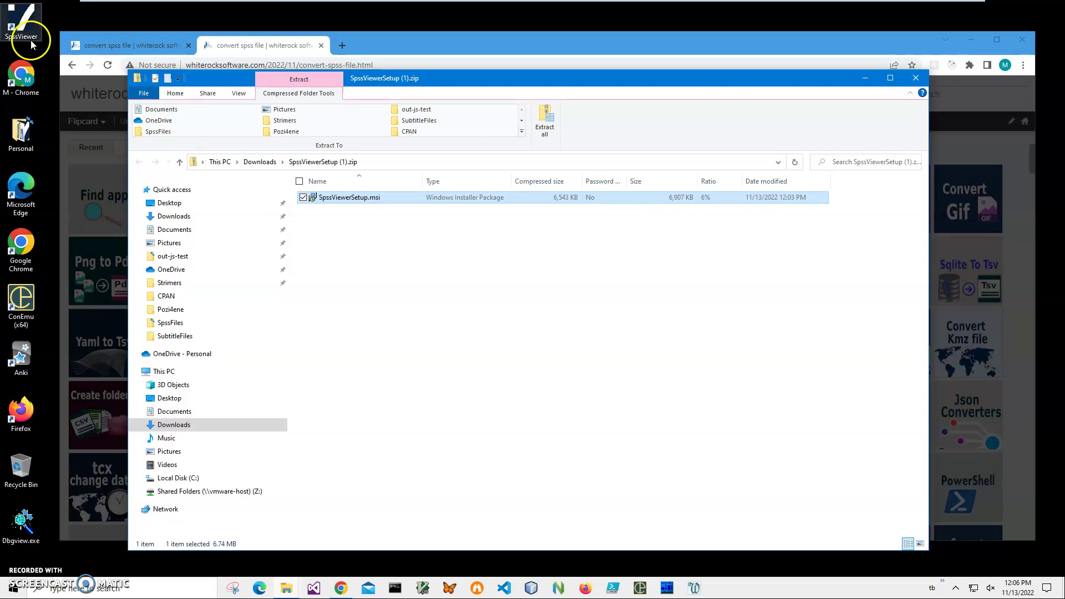
- Close Explorer and Chrome, launch SpssViewer from the desktop, and load experim.sav from SpssFiles
click(921, 77)
click(1028, 41)
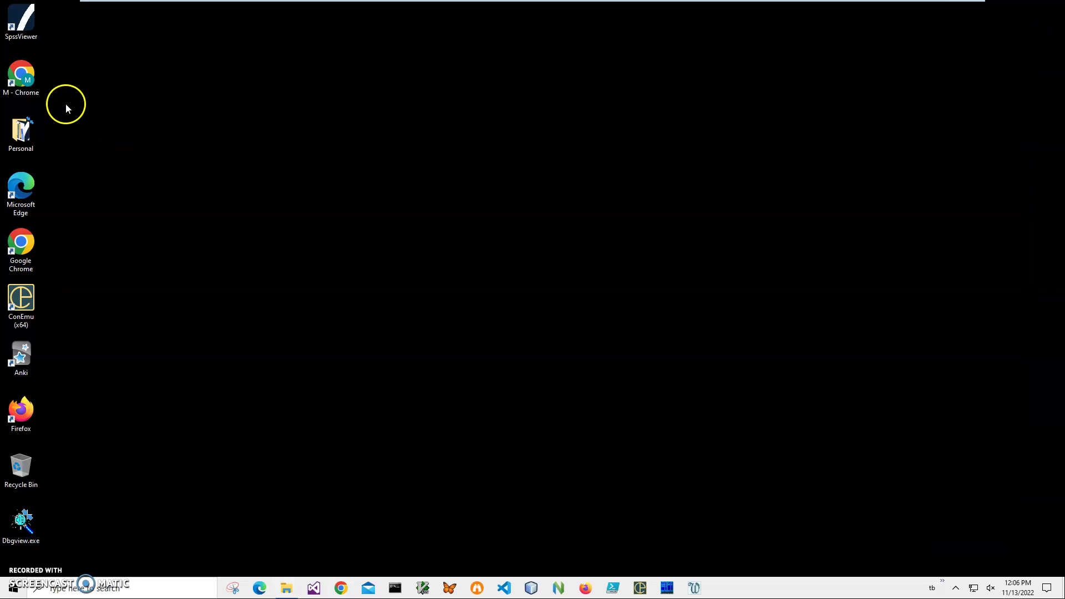
double_click(20, 30)
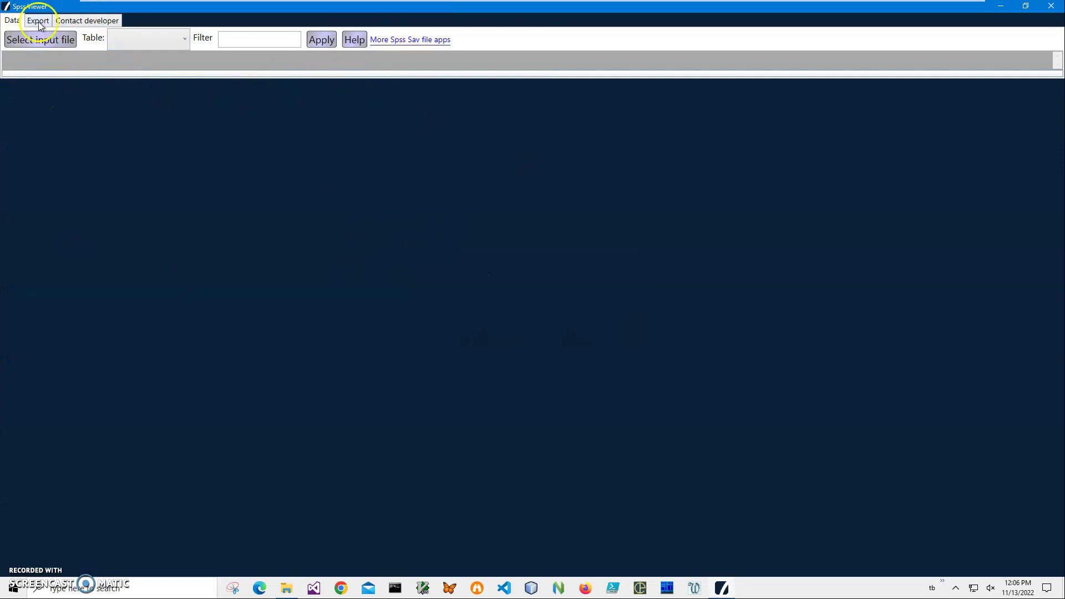
click(40, 40)
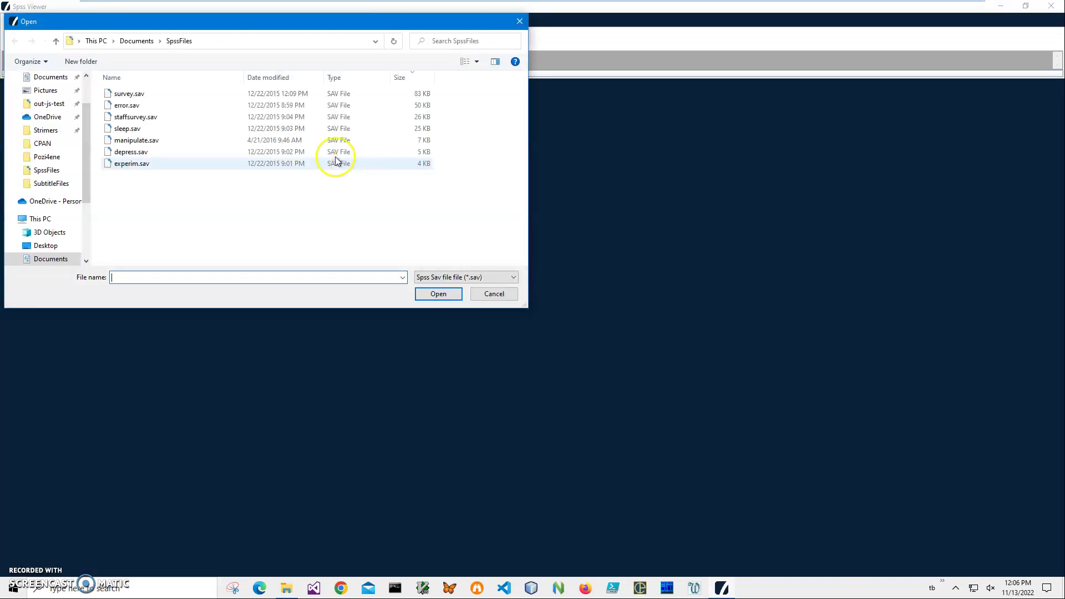
click(140, 165)
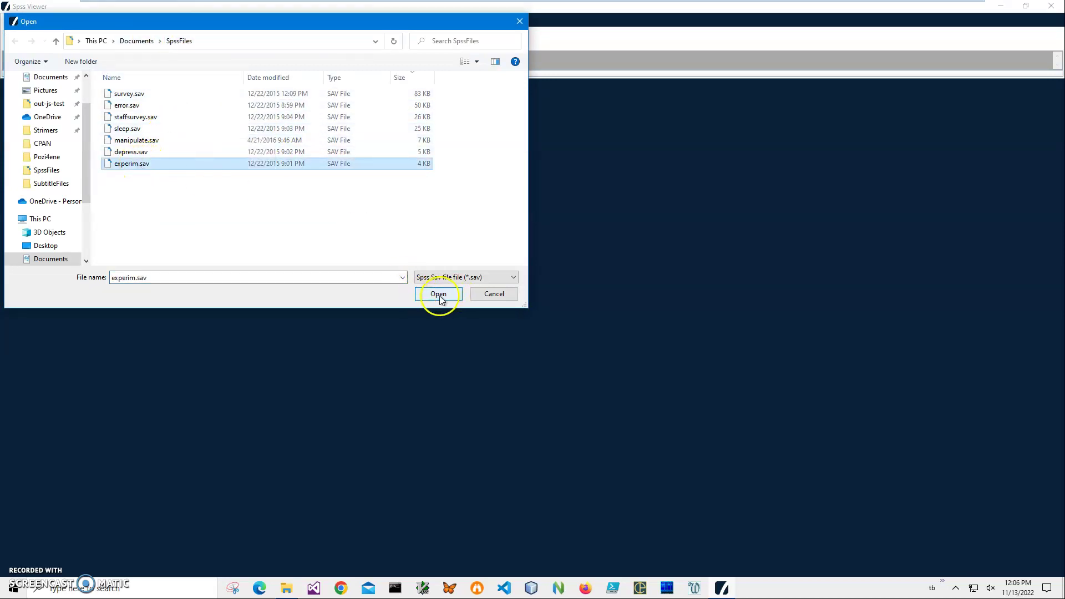
click(439, 295)
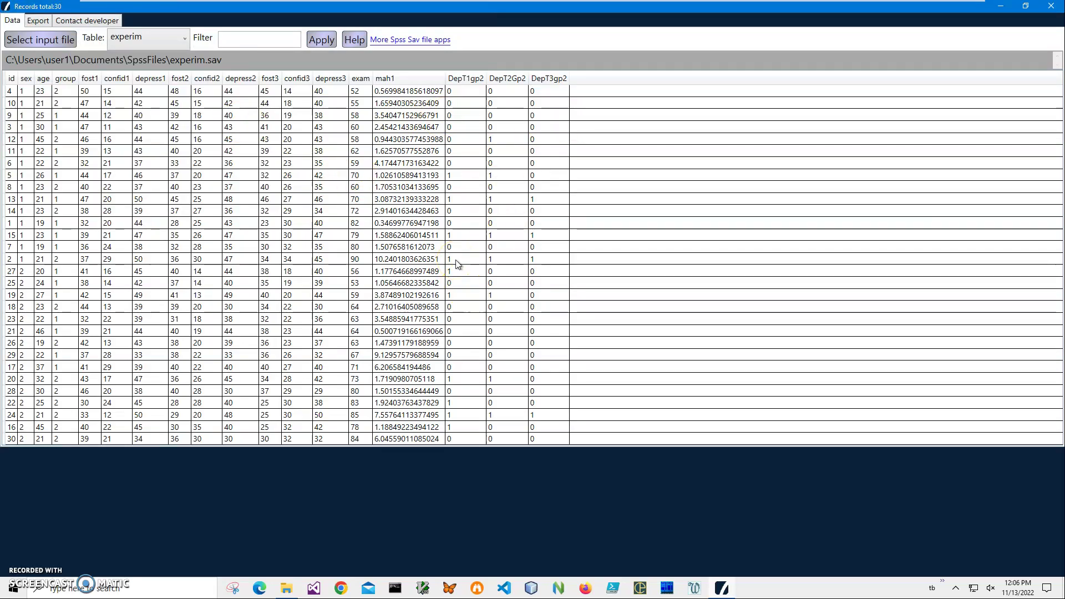
- Close SpssViewer and show the Documents folder in File Explorer, sorted by name
click(1051, 7)
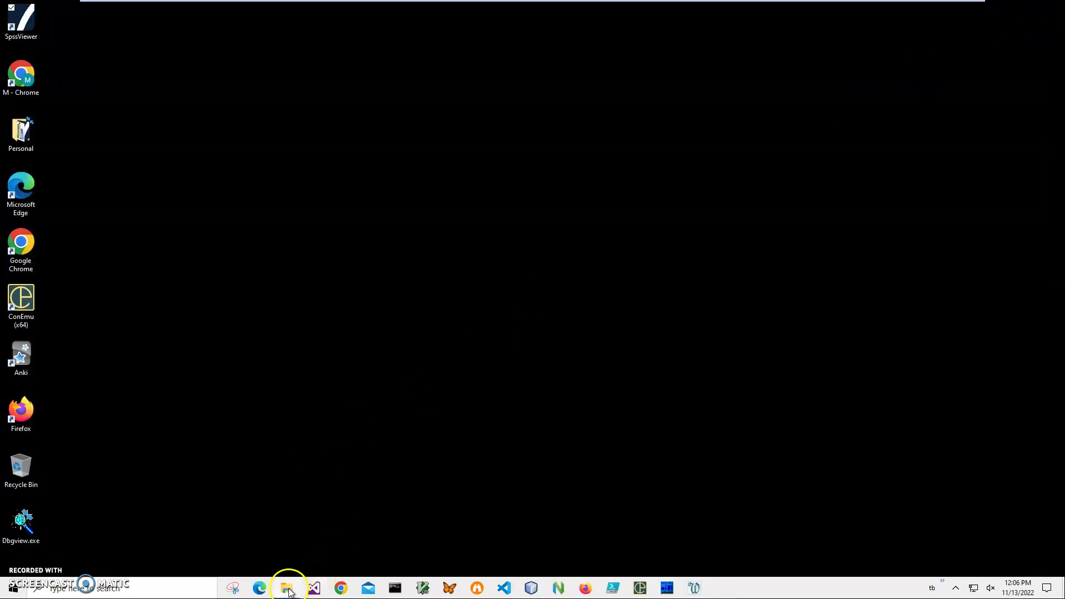
click(287, 589)
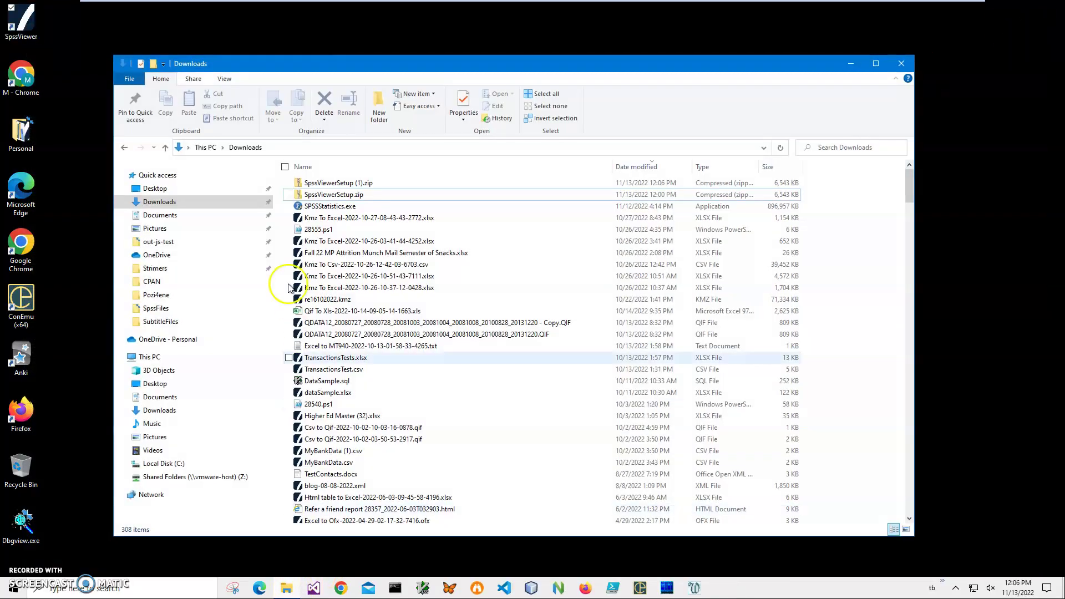
click(168, 218)
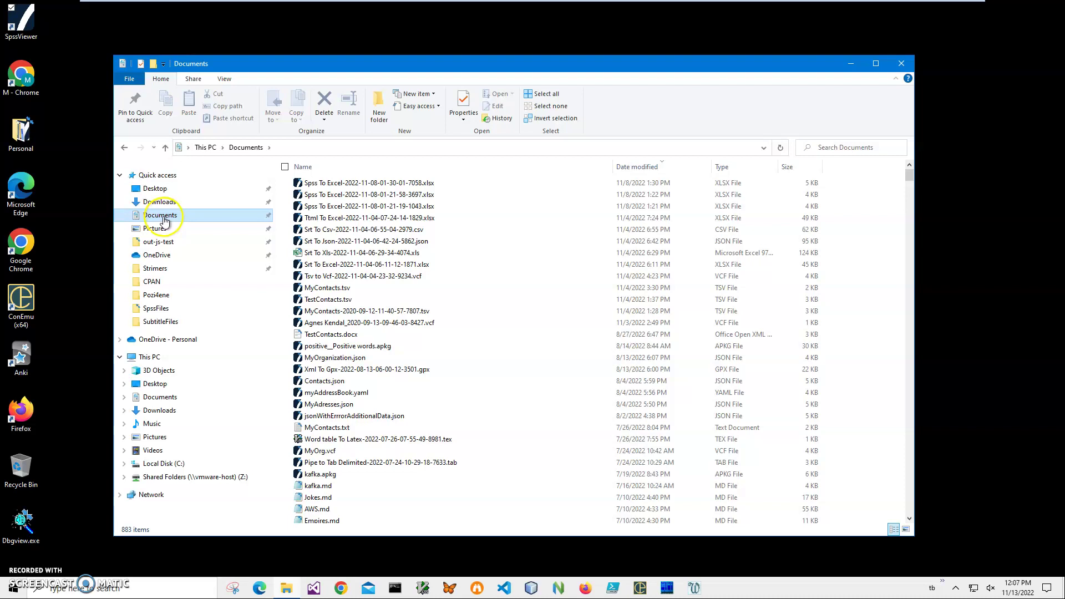
scroll(389, 344, down, 10)
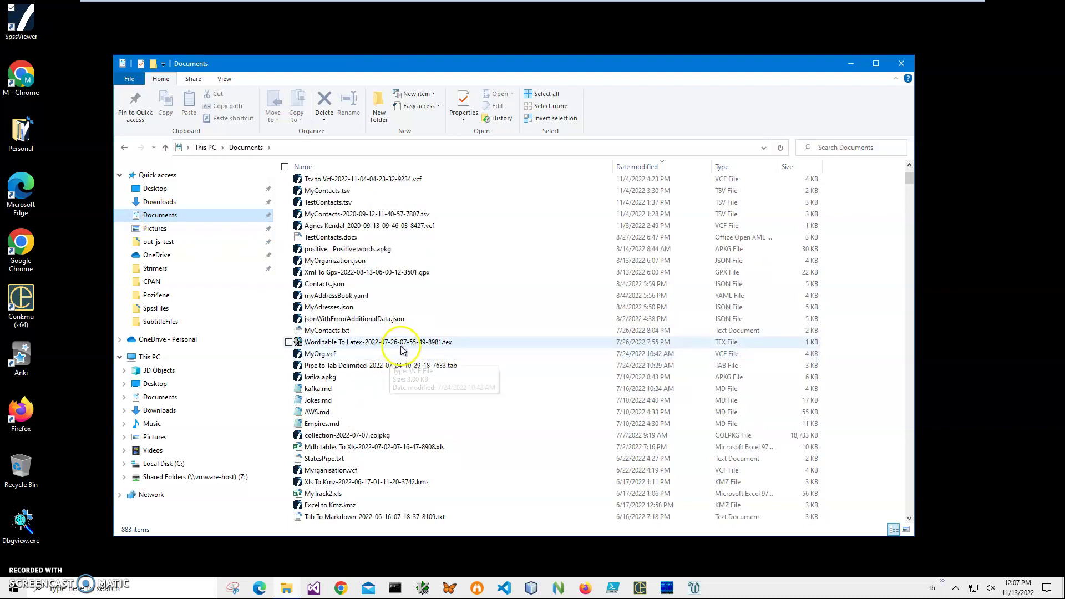
click(375, 168)
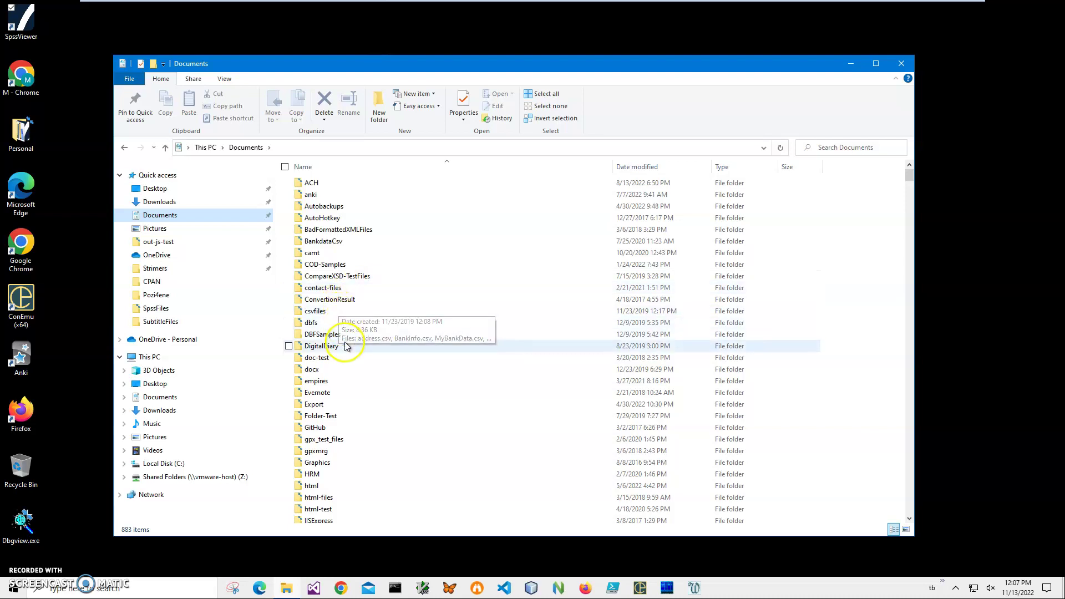
- Open the SpssFiles folder to list its seven .sav files
scroll(356, 339, down, 1)
scroll(356, 339, down, 8)
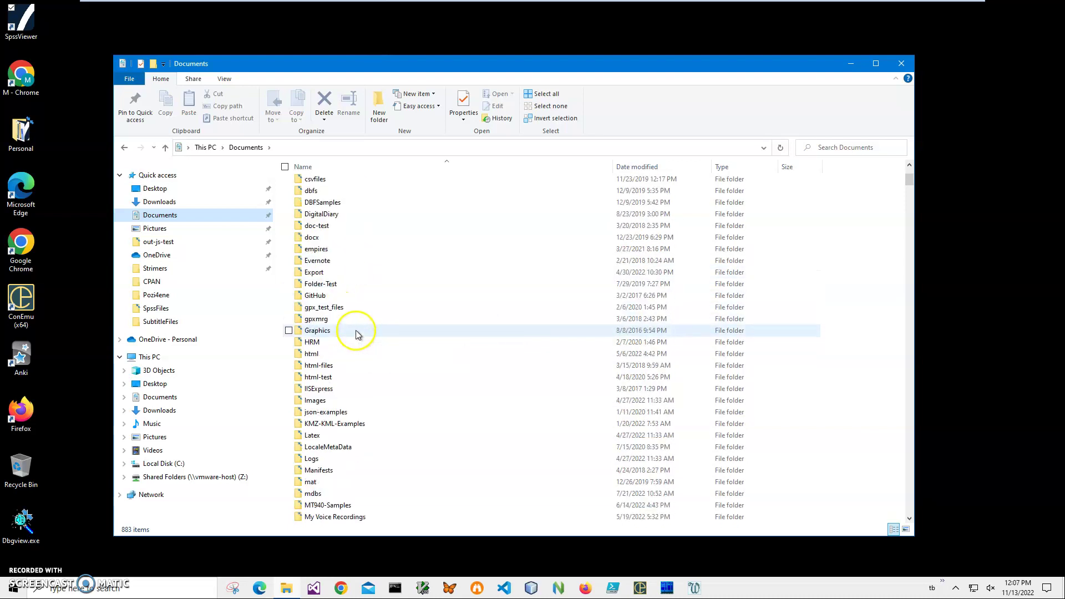
scroll(360, 329, down, 6)
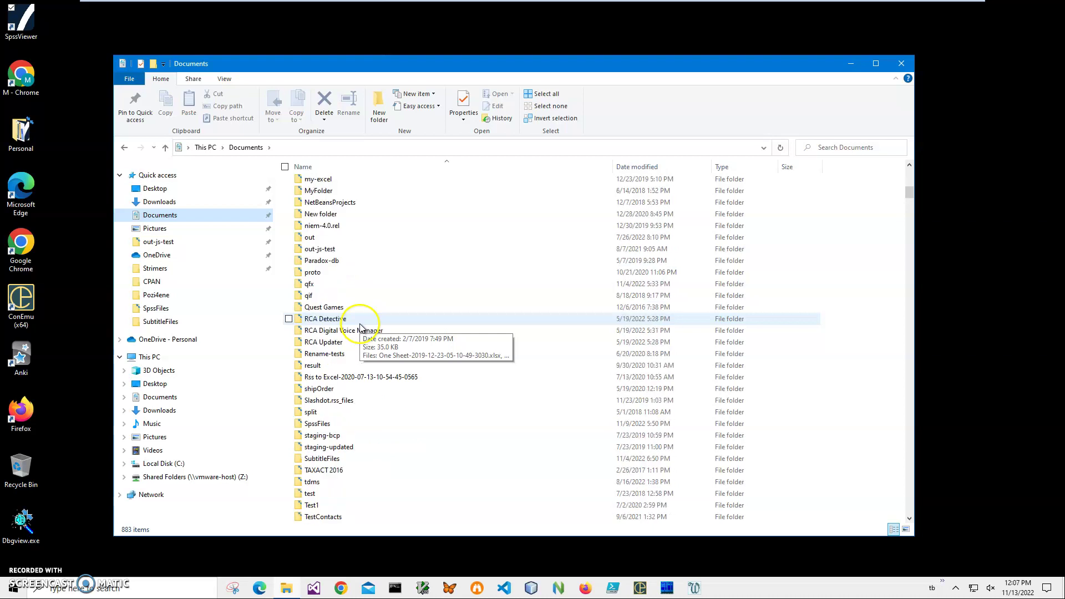
click(323, 425)
double_click(323, 425)
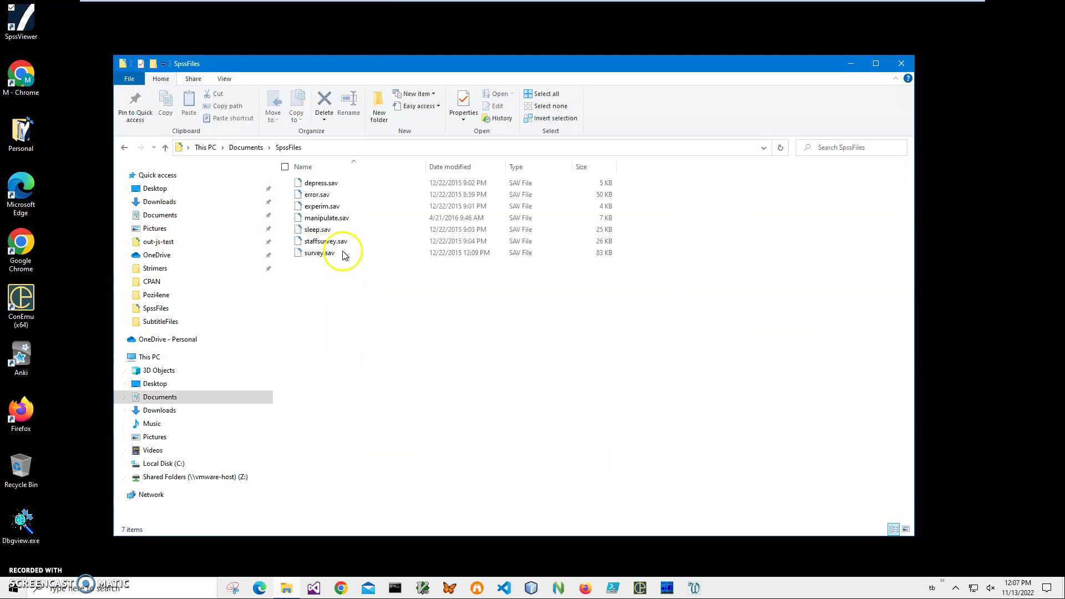
- Choose Open with for depress.sav and look for another app on this PC
right_click(315, 187)
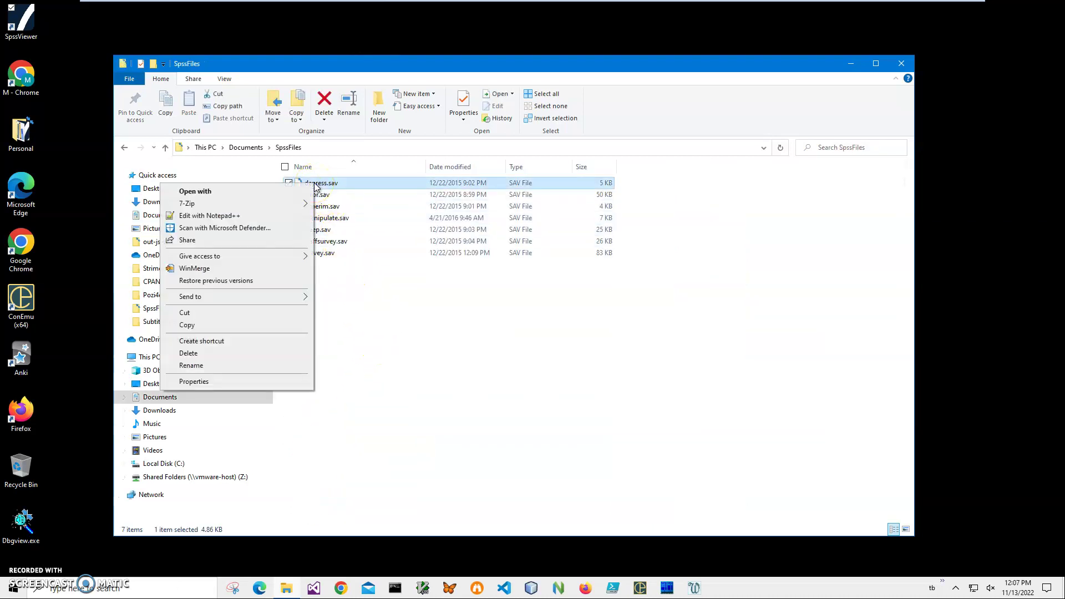
click(209, 191)
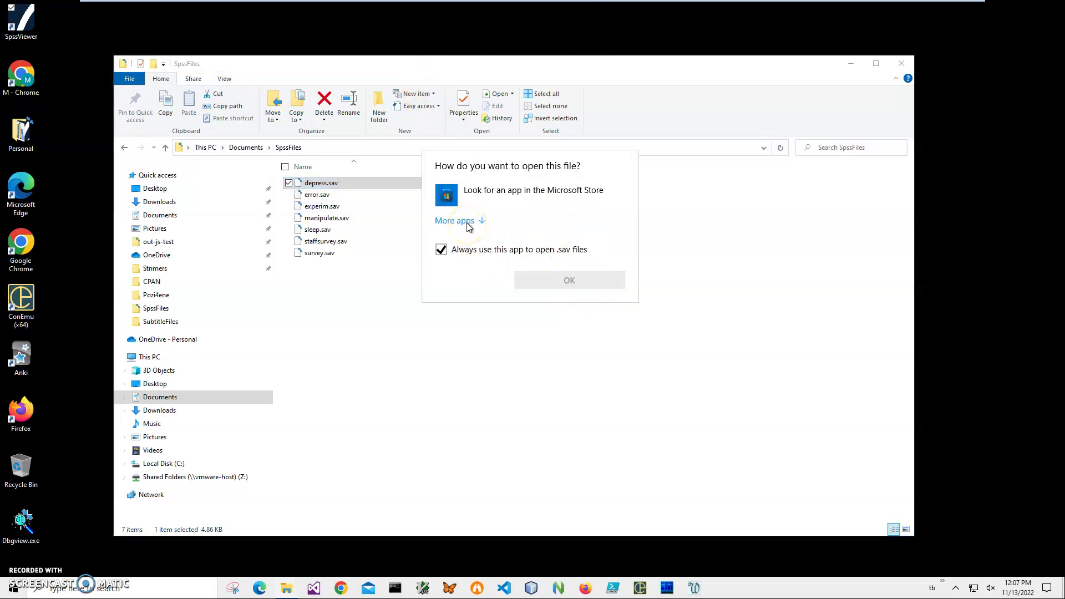
click(462, 222)
scroll(599, 288, down, 1)
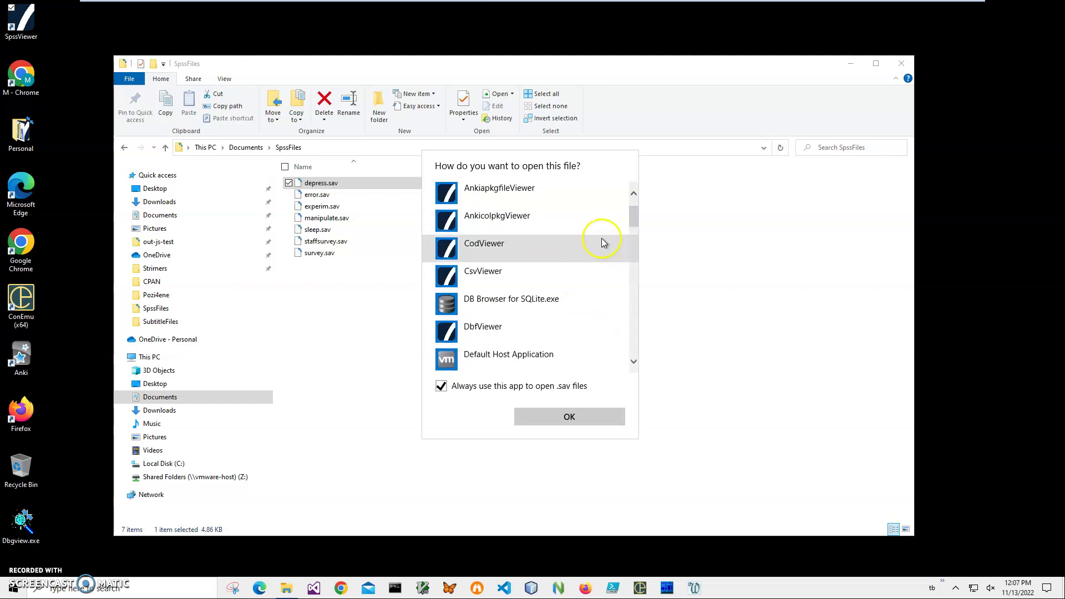
drag(632, 220, 630, 352)
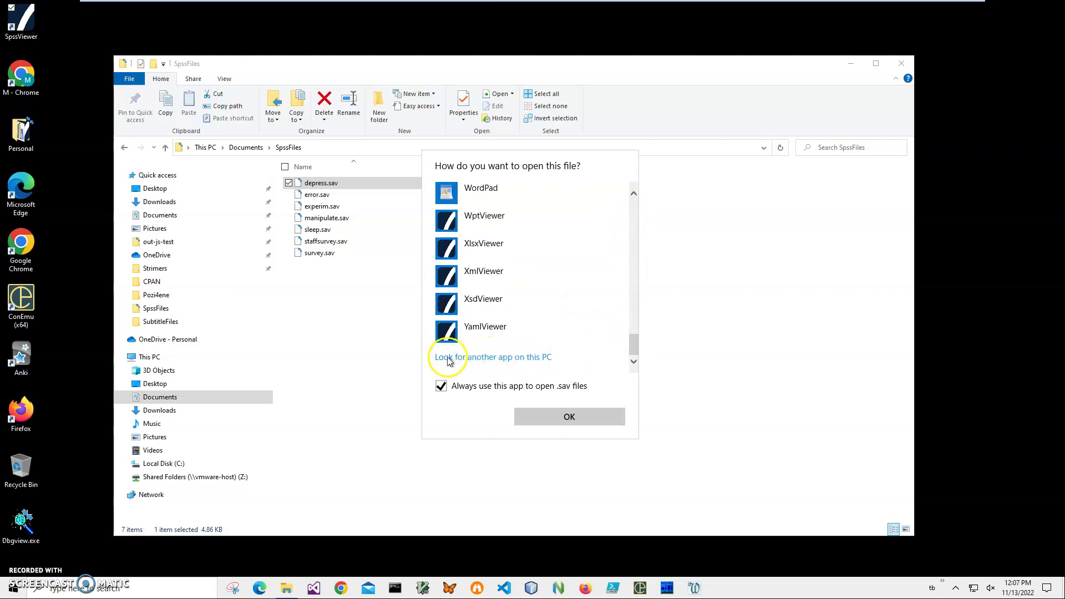
click(491, 359)
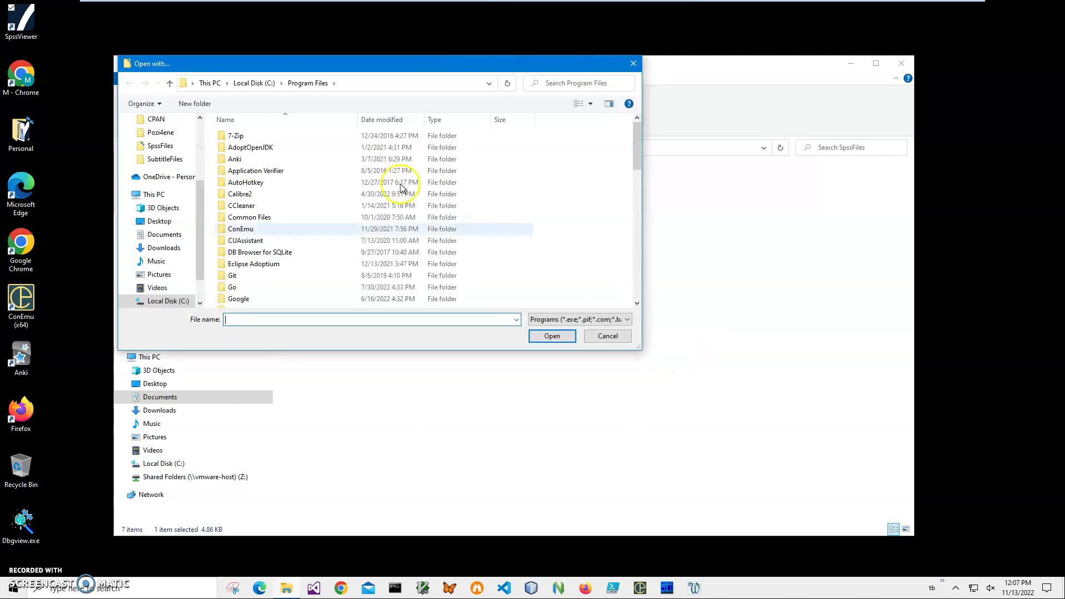
- Select SpssViewer.exe from C:\Program Files (x86)\WhiterockSoftware\SpssViewer as the app
click(254, 83)
click(268, 173)
double_click(268, 173)
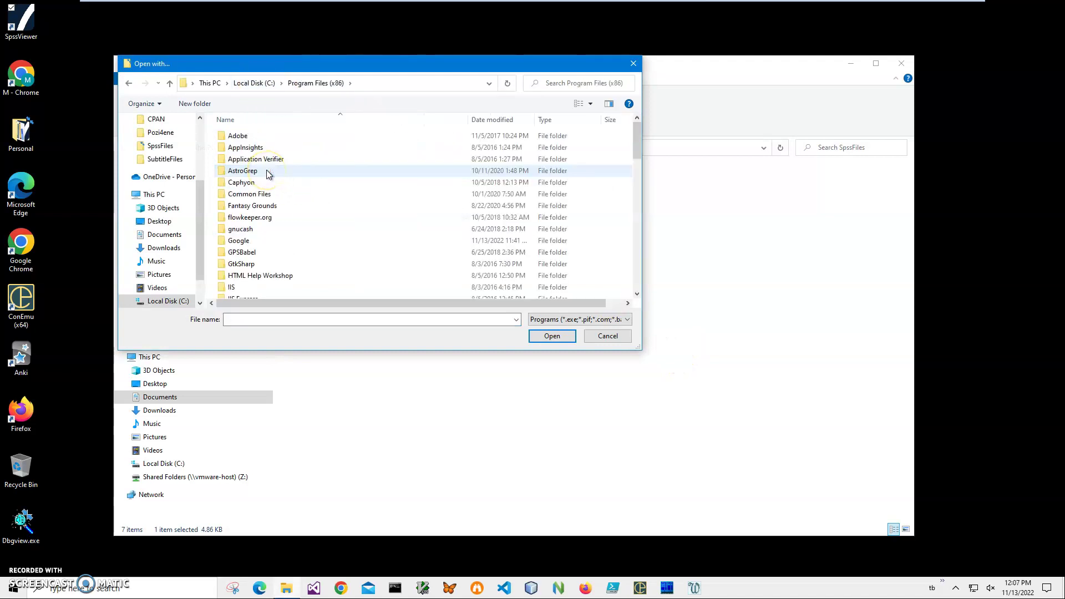
drag(637, 141, 642, 256)
click(263, 218)
double_click(263, 218)
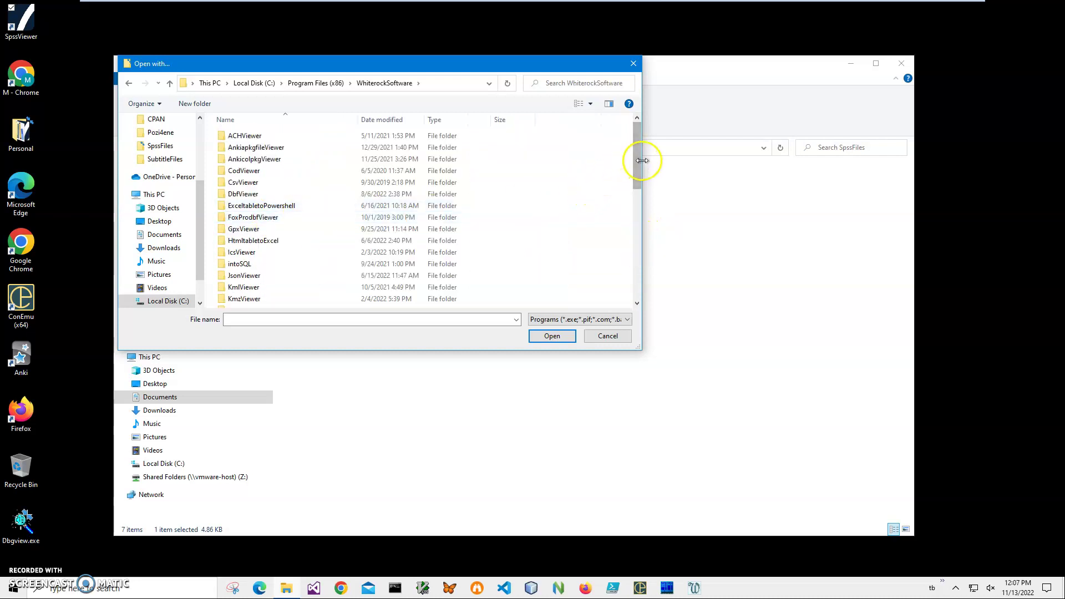
drag(642, 160, 631, 221)
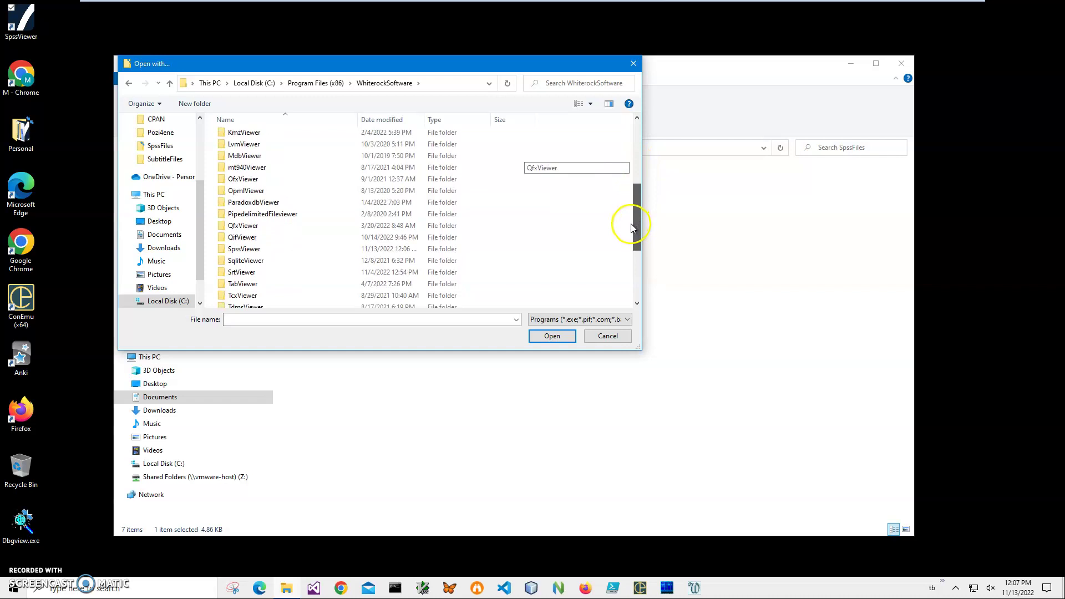
double_click(263, 249)
click(247, 148)
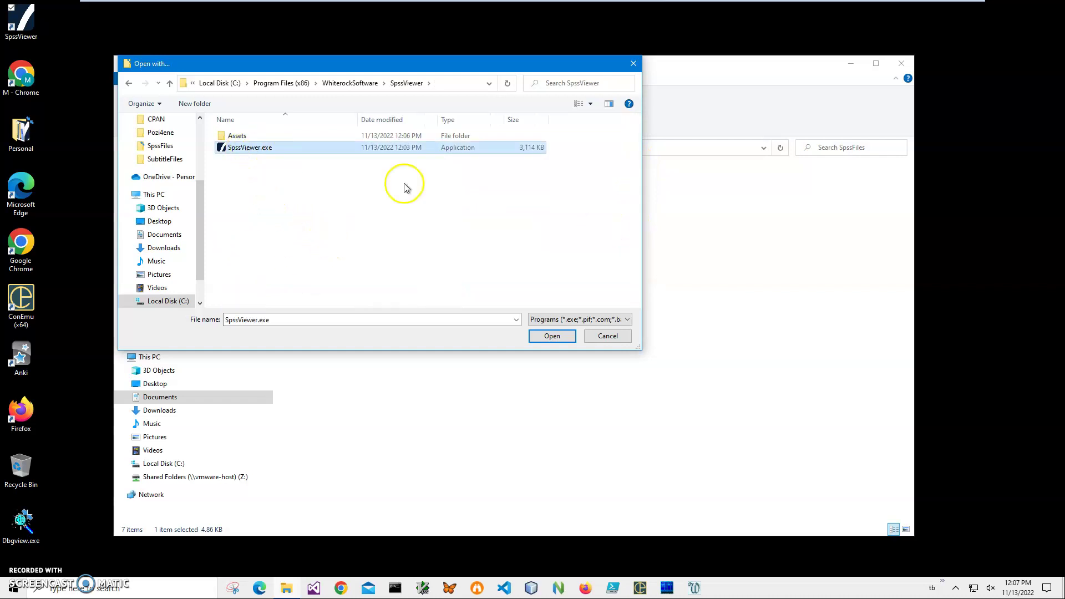
- Confirm SpssViewer for .sav files, close depress.sav, and open experim.sav from Explorer
click(538, 338)
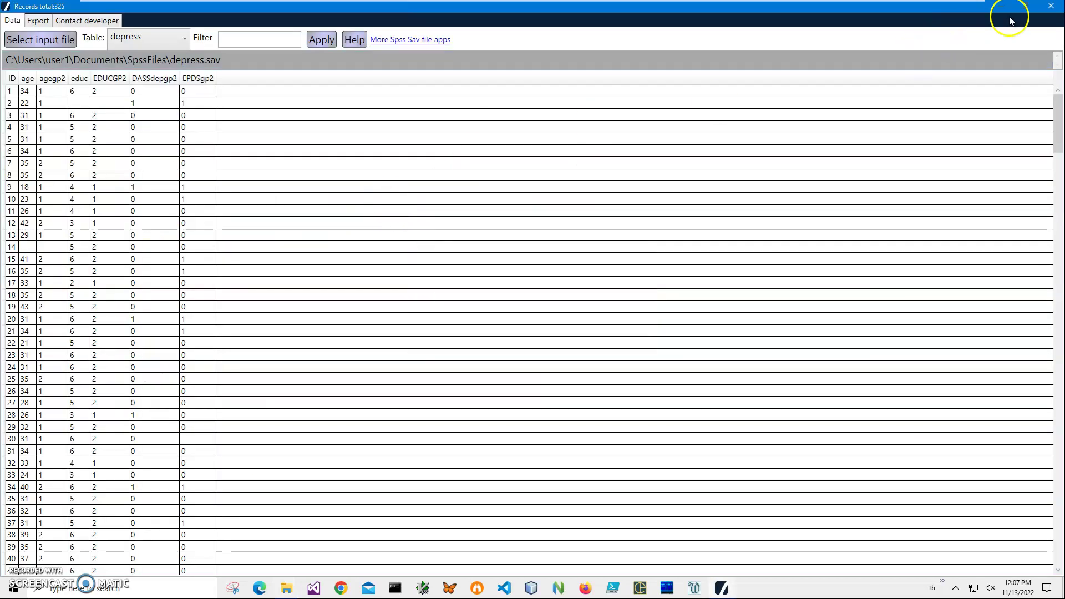
click(1050, 8)
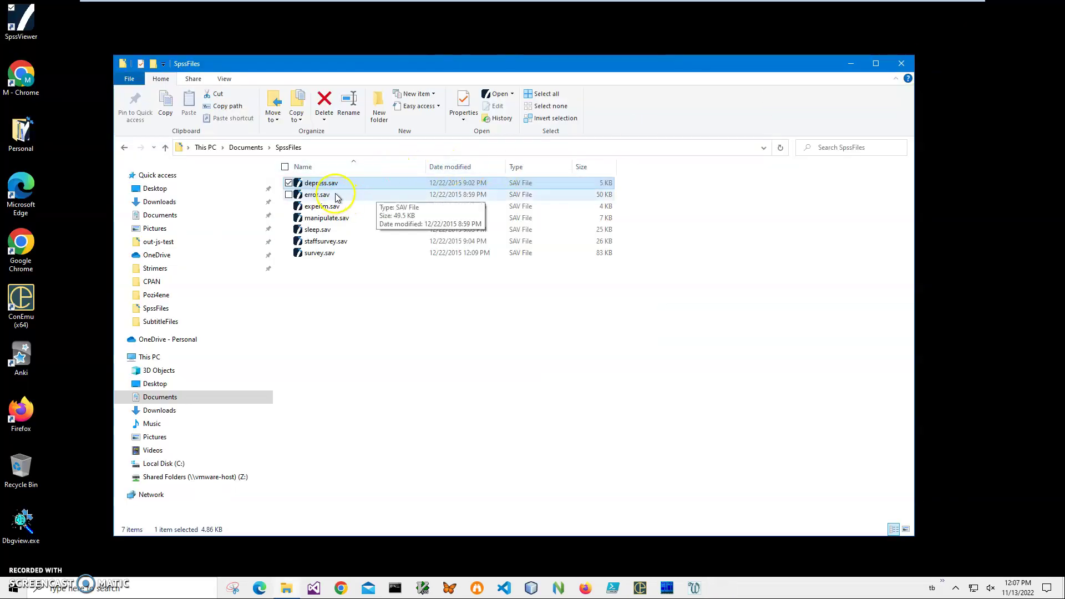
click(332, 210)
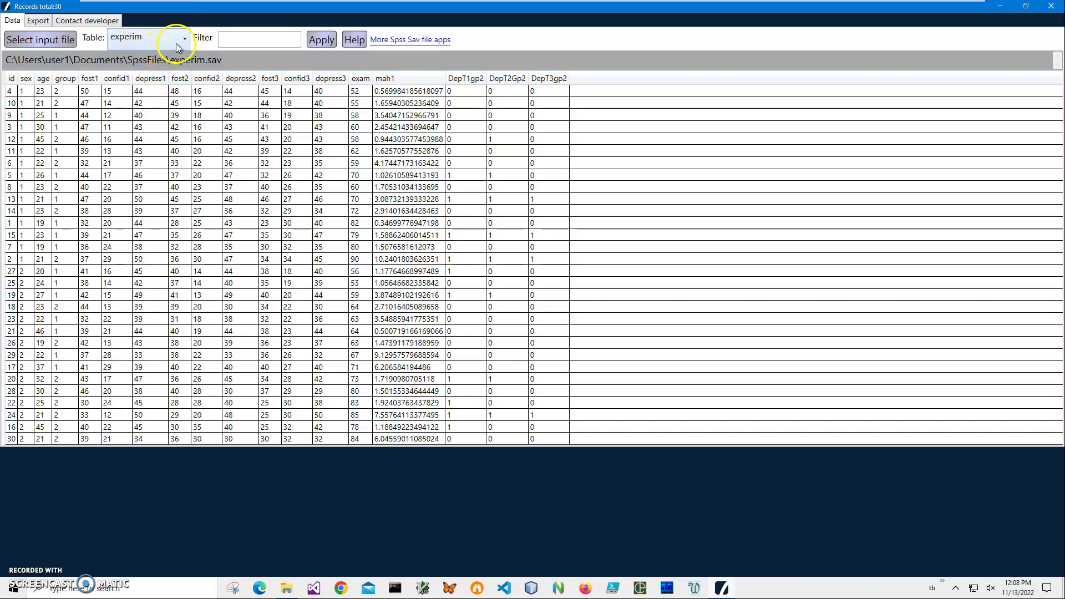
- Switch the Table dropdown to the experimProp variable-properties table
click(176, 44)
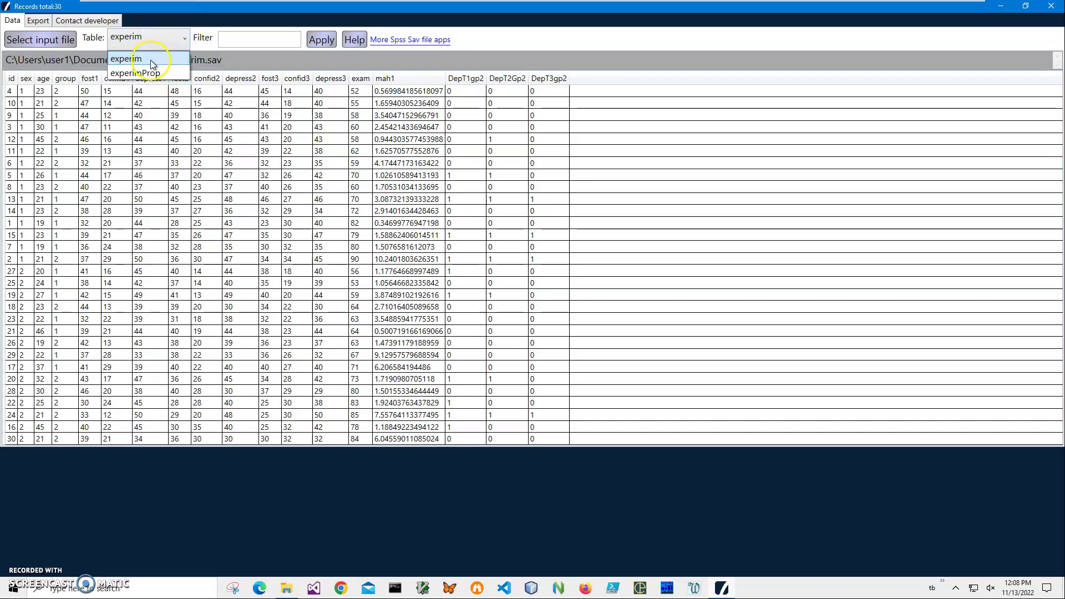
click(153, 59)
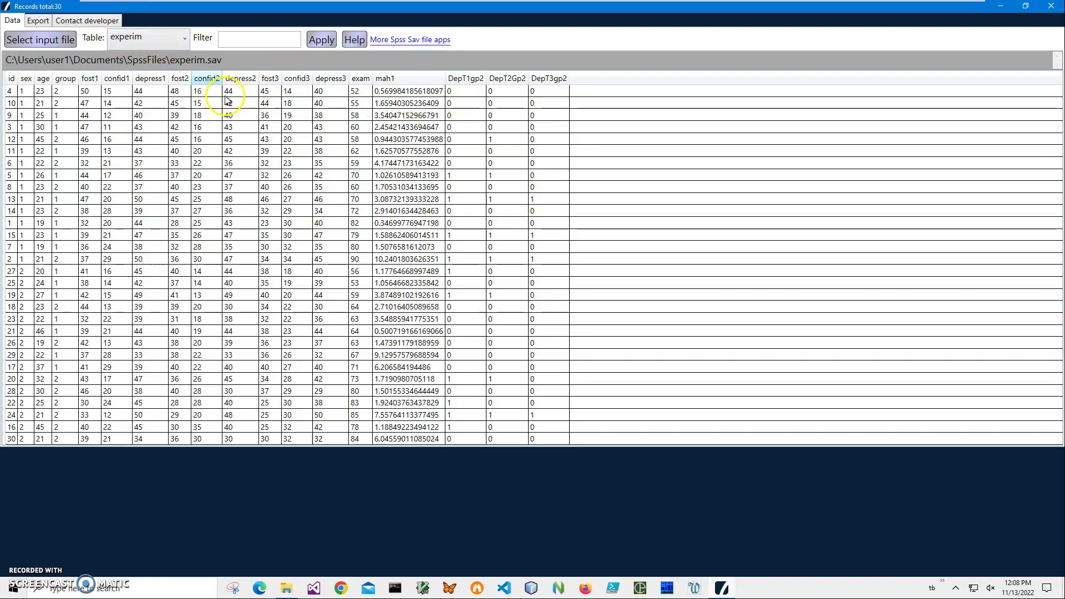
click(162, 45)
click(142, 75)
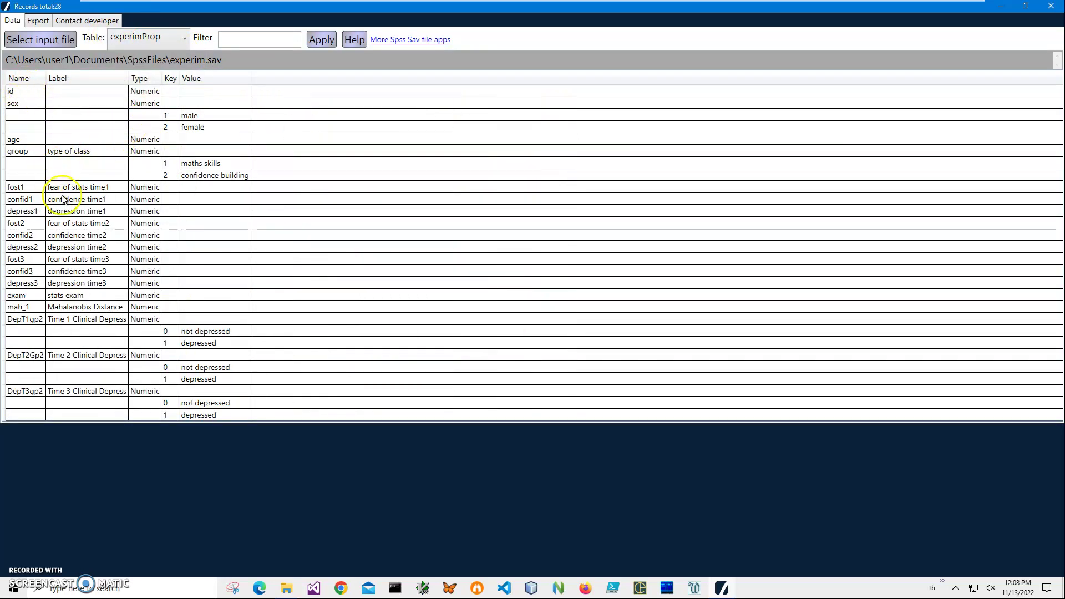
- Return to the experim data table and show the Export tab's formats
click(39, 22)
click(14, 21)
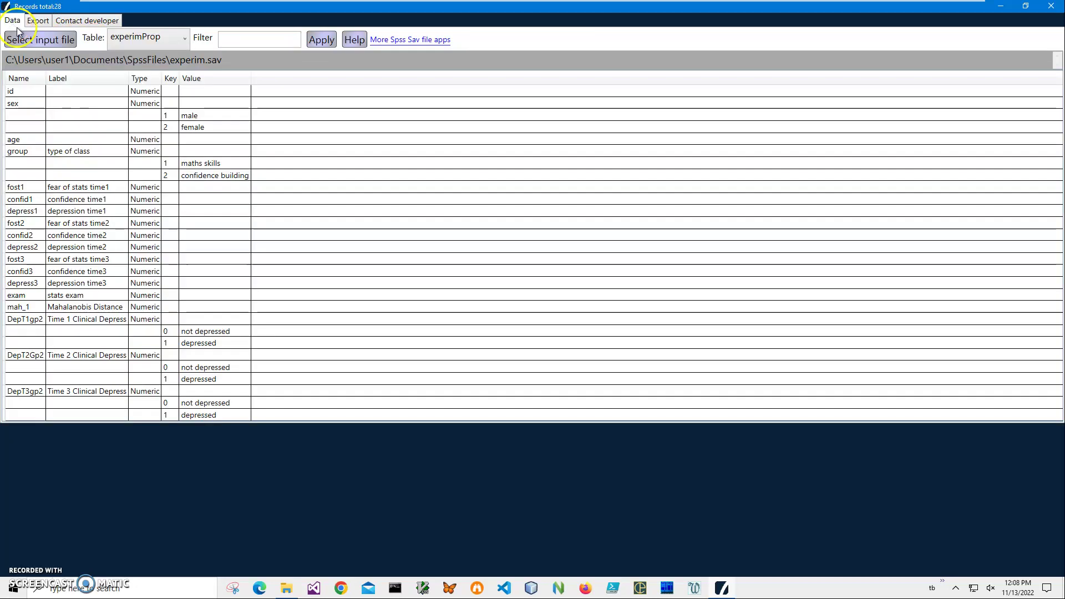
click(128, 43)
click(143, 57)
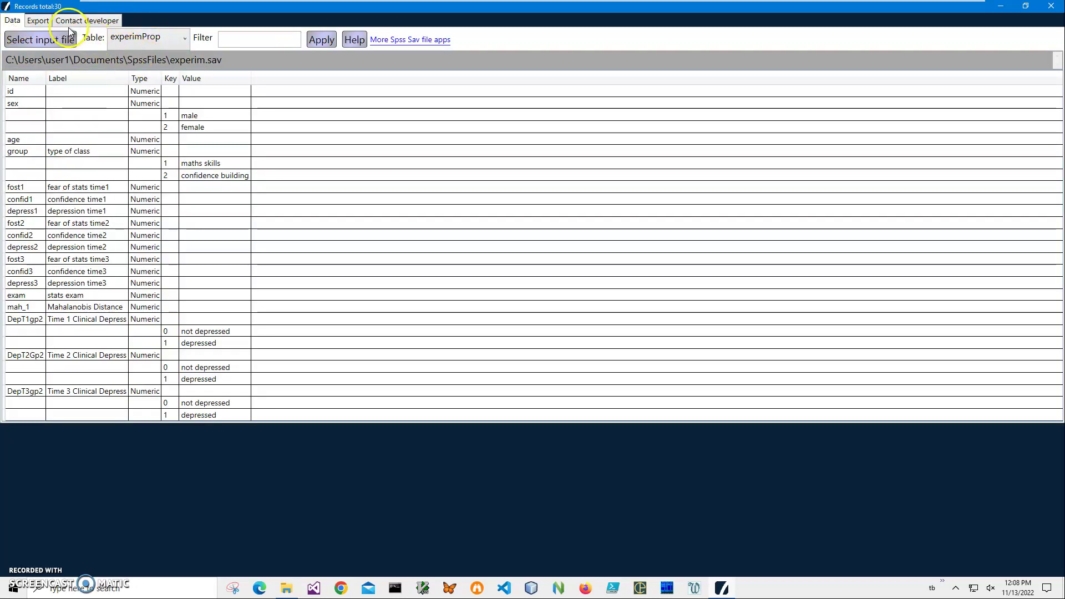
click(44, 25)
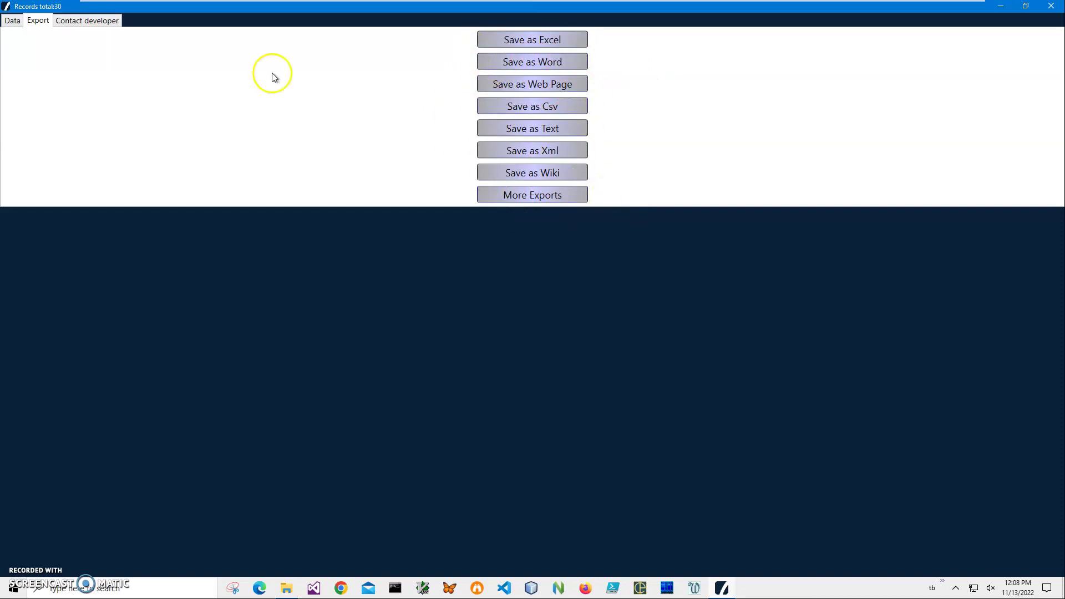
- Switch back to the Data tab showing experim's 30 records
click(12, 21)
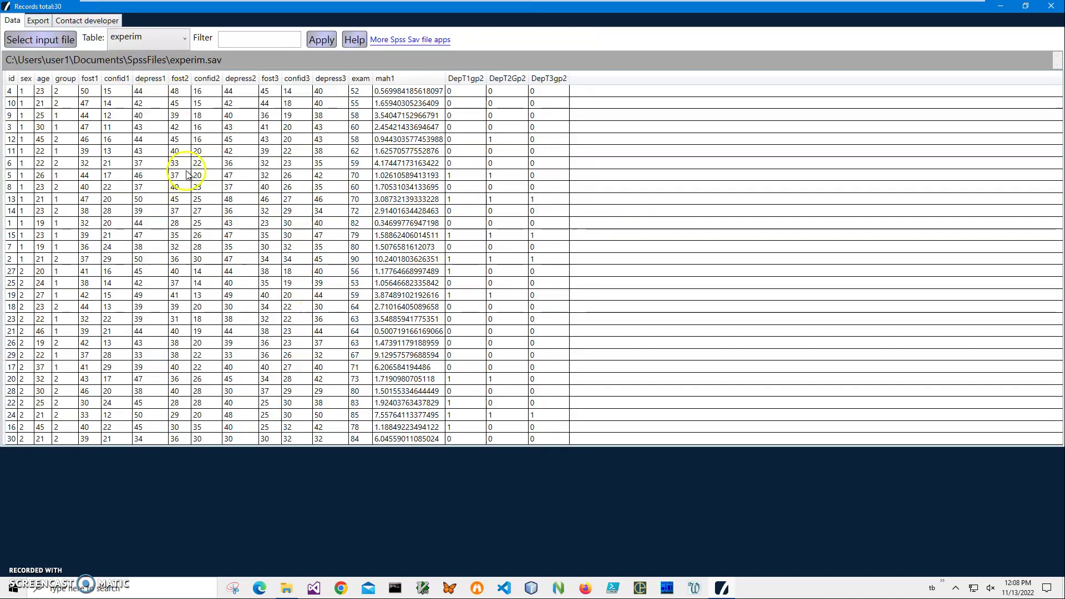